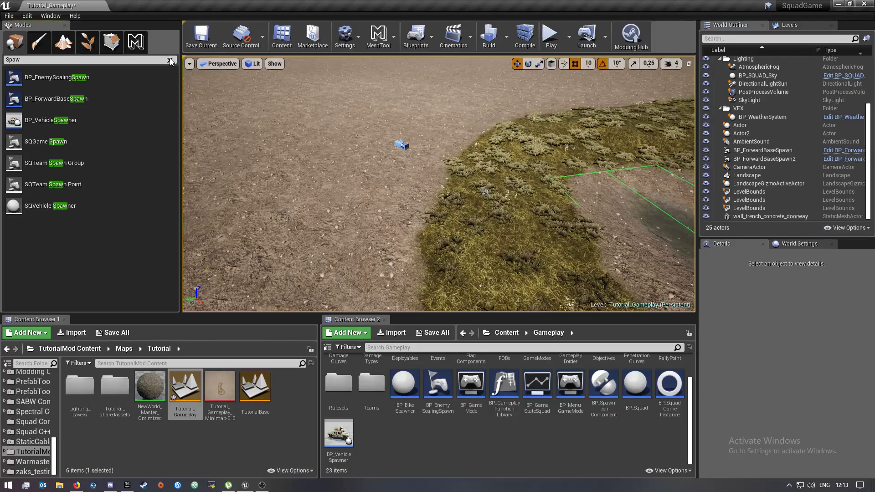
Look over the Tutorial_Gameplay level, including the river, the blue dome and the red sphere markers around it
right_click_drag(413, 166, 544, 129)
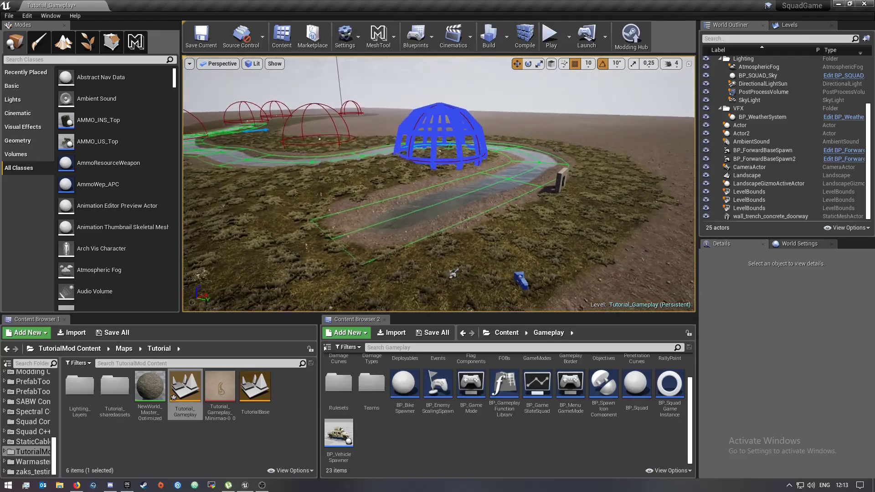
right_click_drag(432, 124, 449, 124)
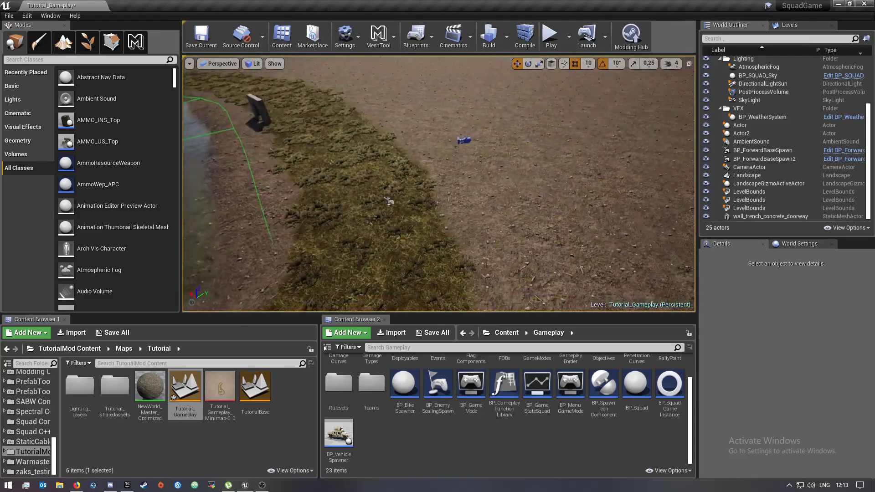
right_click_drag(365, 182, 542, 185)
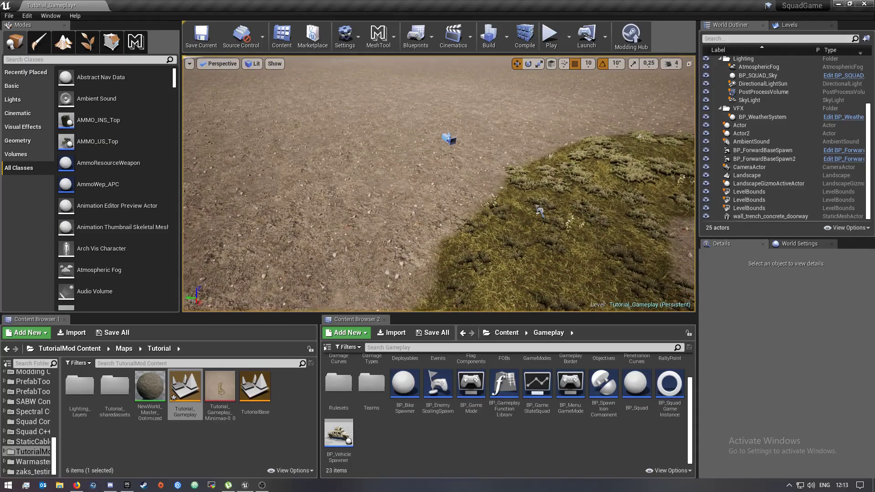
right_click_drag(477, 124, 483, 124)
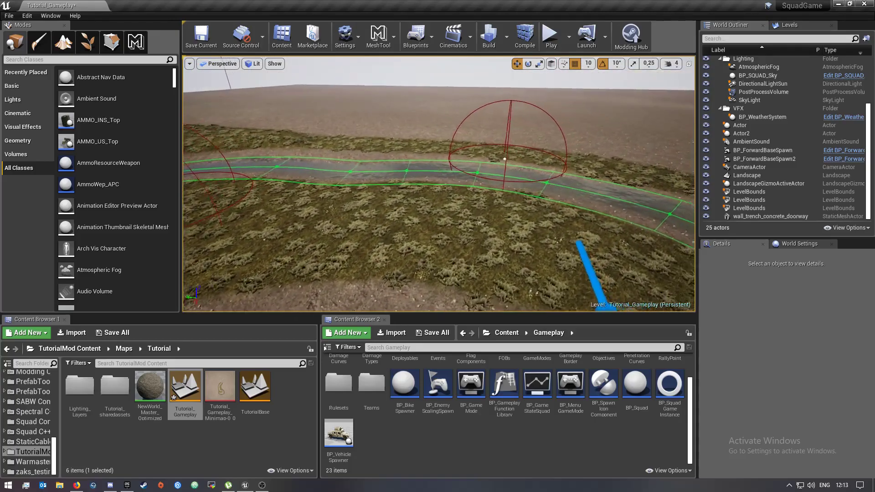
right_click_drag(439, 184, 529, 168)
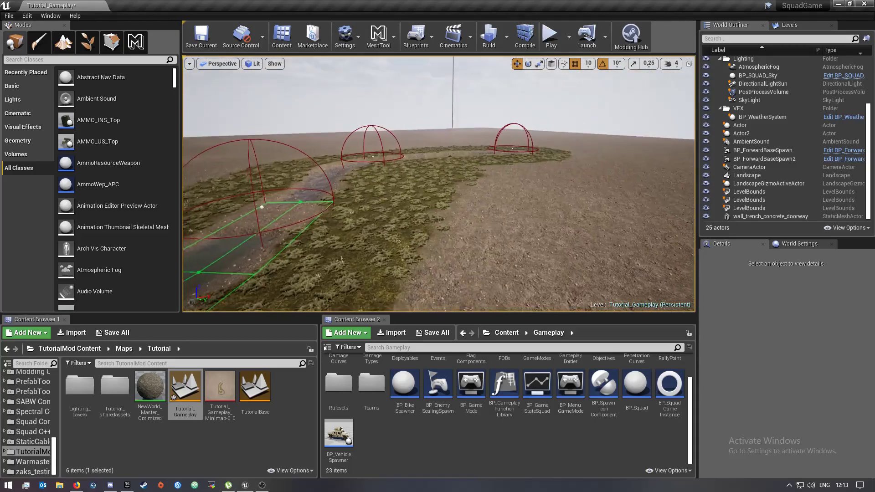
right_click_drag(439, 184, 643, 156)
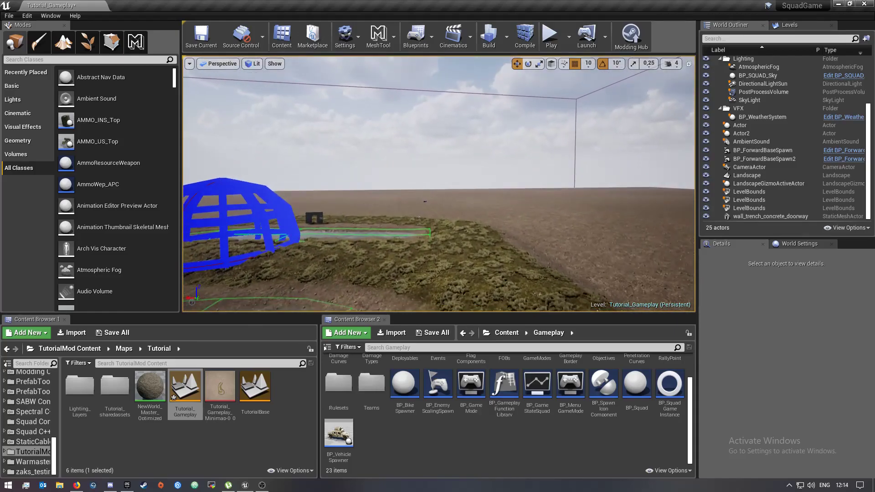
right_click_drag(438, 184, 439, 183)
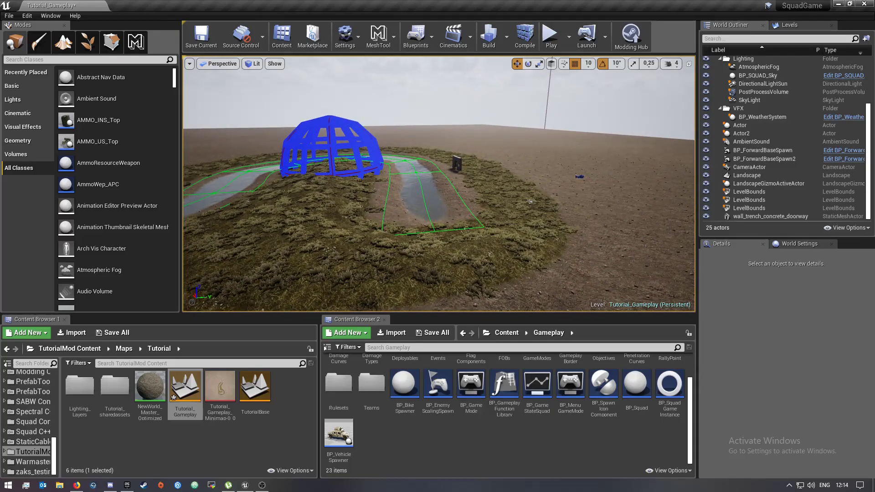
right_click_drag(438, 184, 438, 184)
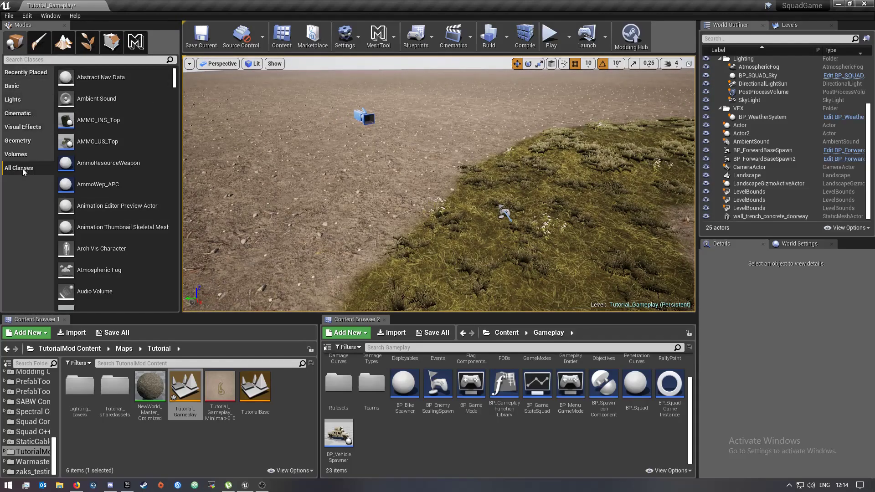
Filter the placeable classes by "Spaw" and locate BP_VehicleSpawner in the Content/Gameplay folder
left_click(43, 60)
type("Spaw")
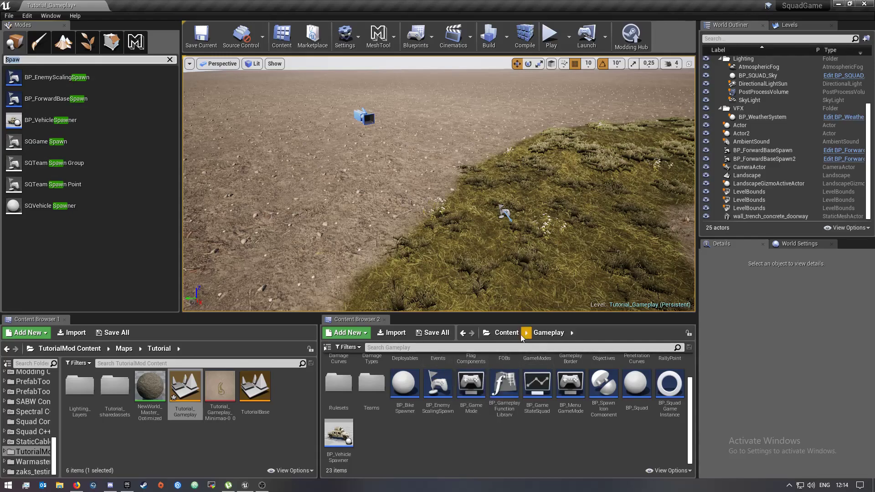
left_click(506, 333)
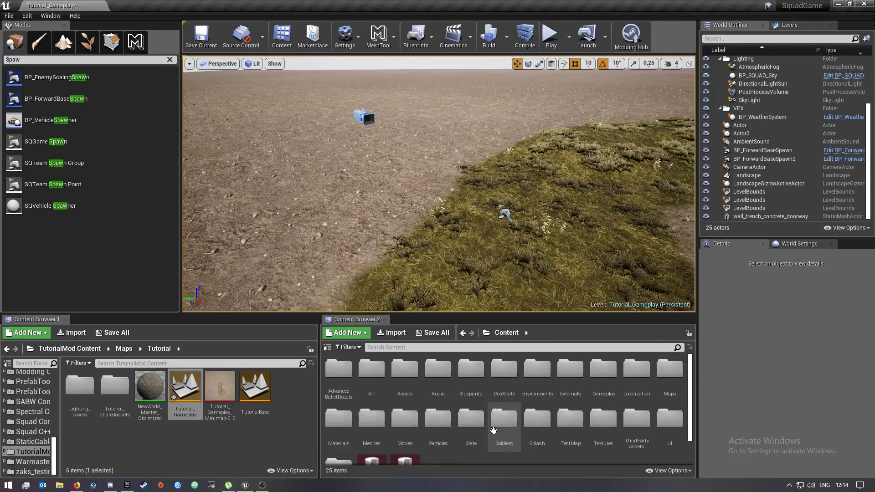
double_click(606, 371)
scroll(403, 424, "down", 1)
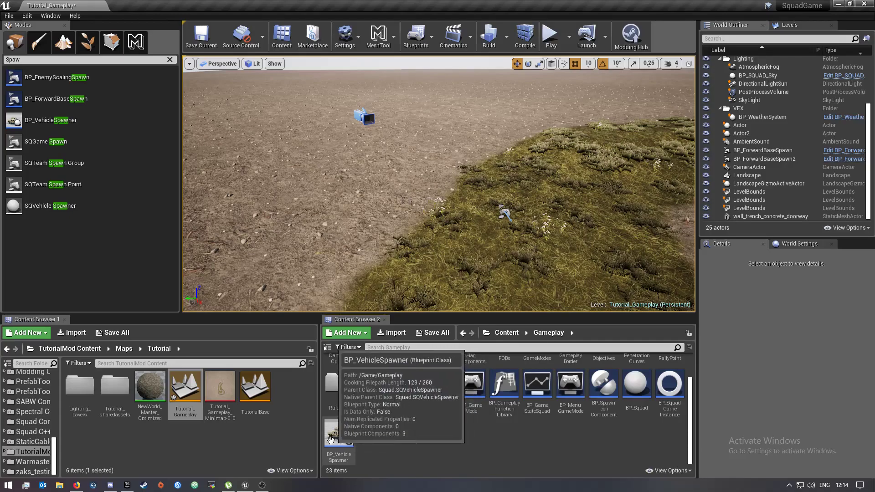
Place a BP_VehicleSpawner on the bare ground beside the grassy area and inspect it up close
right_click_drag(257, 224, 182, 236)
left_click_drag(51, 120, 388, 156)
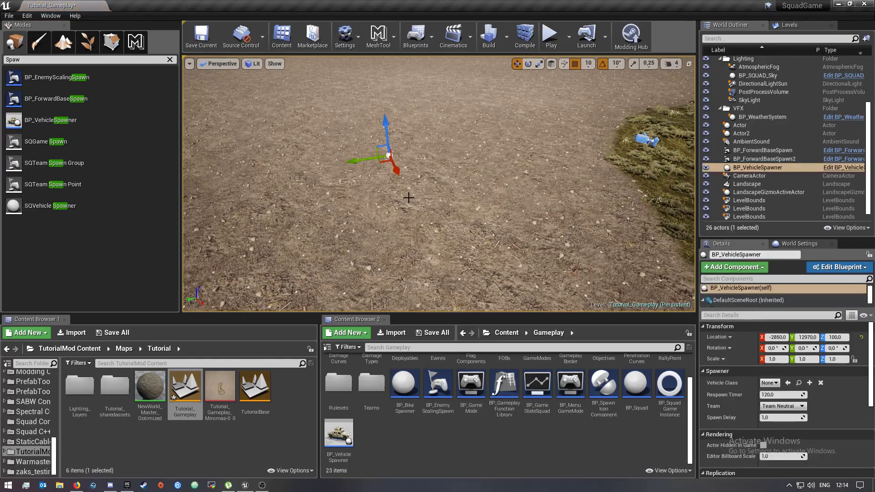
right_click_drag(409, 198, 388, 187)
key("w")
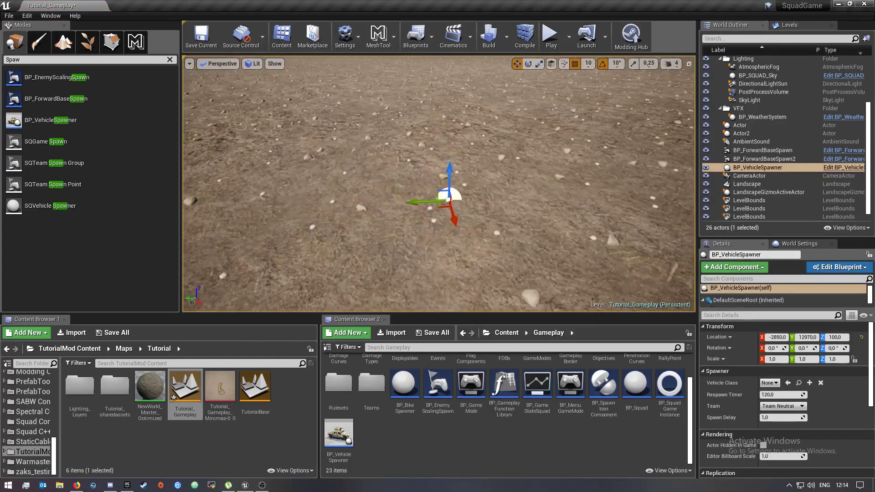
left_click_drag(408, 198, 409, 197, "alt")
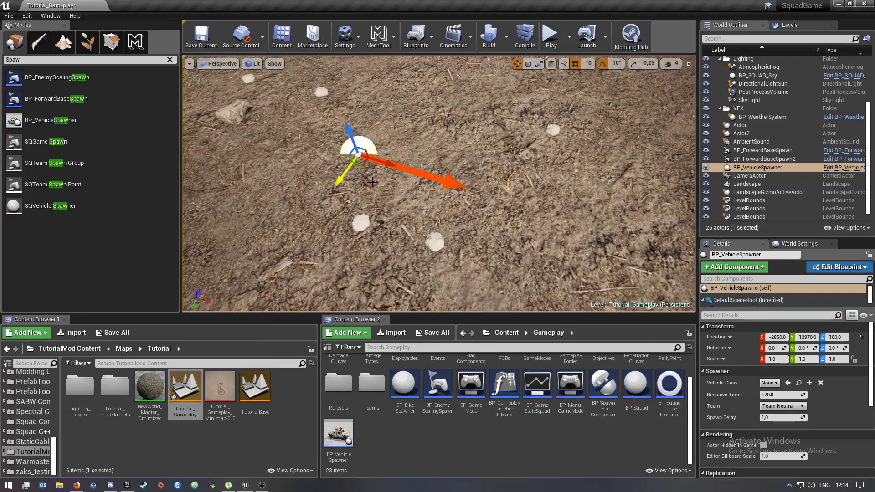
right_click_drag(505, 215, 406, 222)
key("s")
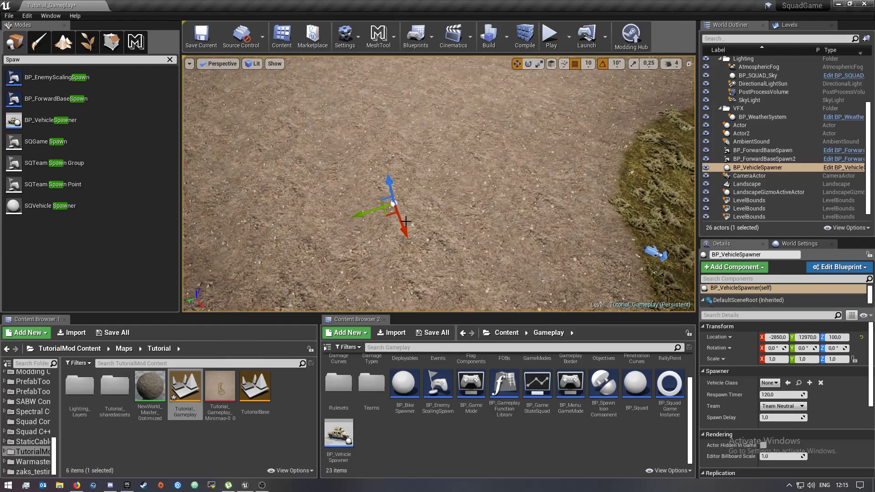
Rotate the vehicle spawner to -70° about Z and shift it to about X -2821, Y 12863
key("e")
left_click_drag(439, 219, 421, 246)
key("w")
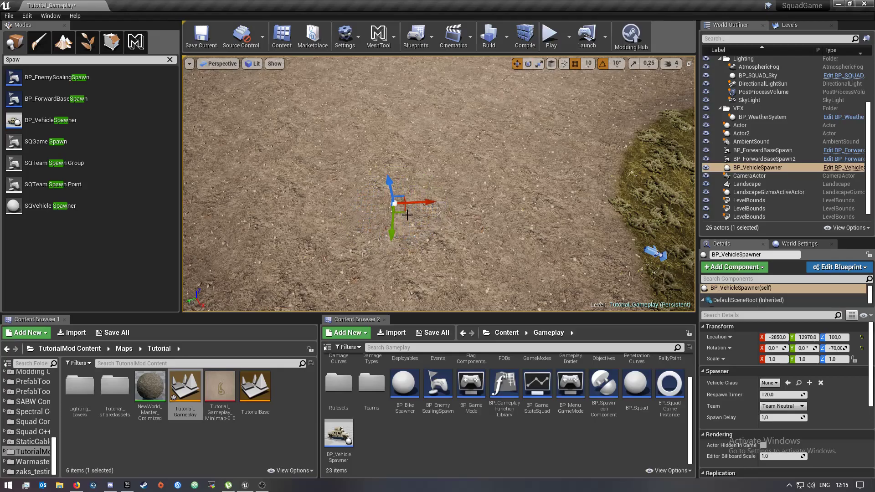
mouse_move(400, 209)
left_mouse_down()
mouse_move(455, 211)
mouse_move(415, 209)
left_mouse_up()
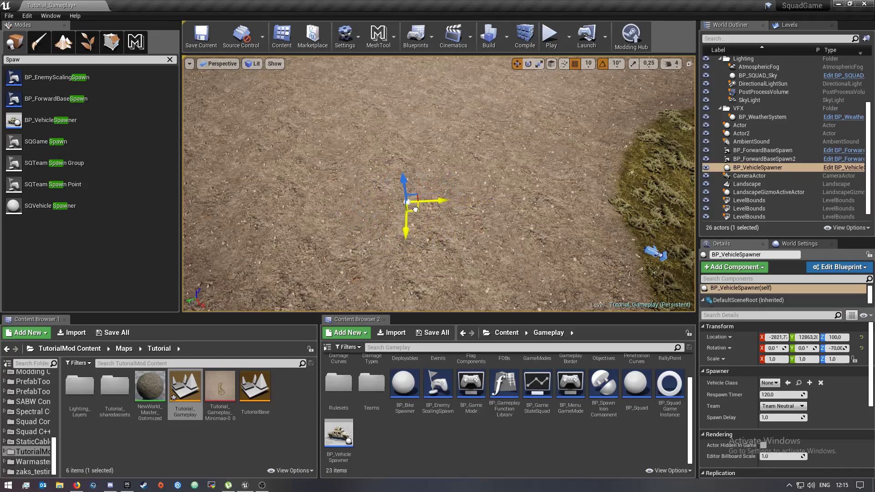
Set the spawner's vehicle class to BP_M1126_Woodland and view the vehicle preview in the level
mouse_move(662, 184)
right_mouse_down()
mouse_move(688, 162)
mouse_move(665, 205)
mouse_move(664, 185)
mouse_move(654, 183)
right_mouse_up()
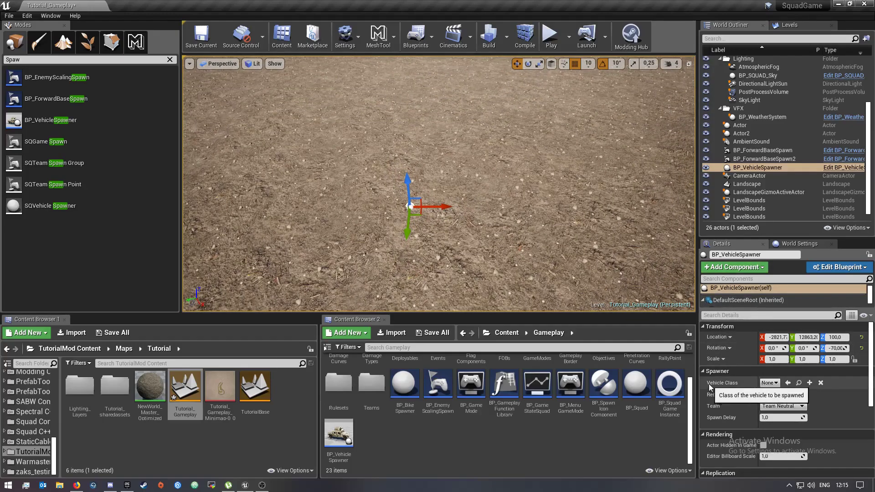
left_click(770, 383)
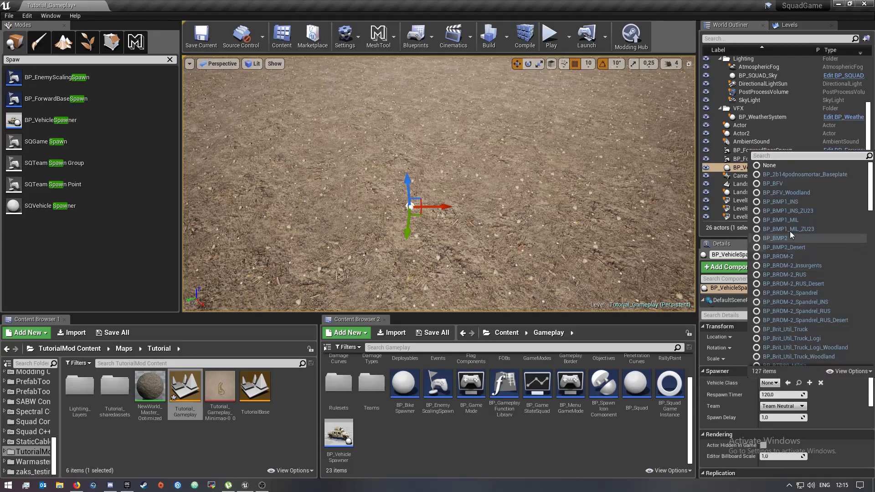
scroll(802, 307, "down", 15)
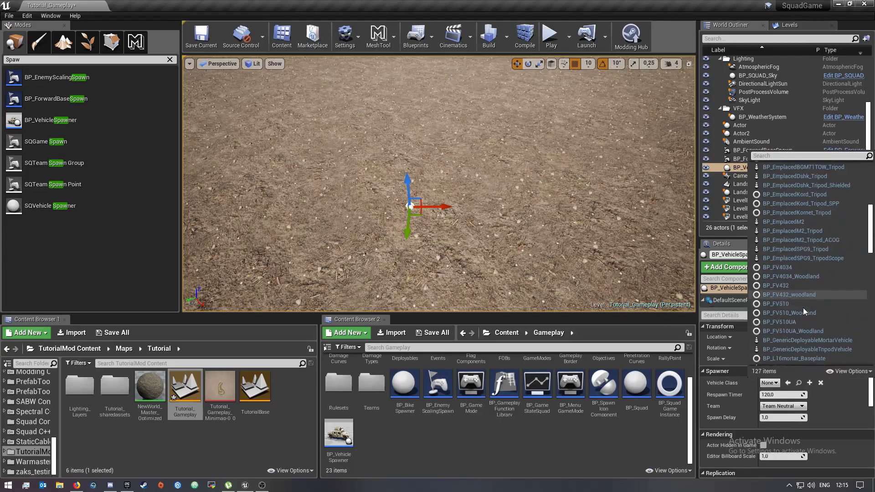
scroll(803, 308, "down", 6)
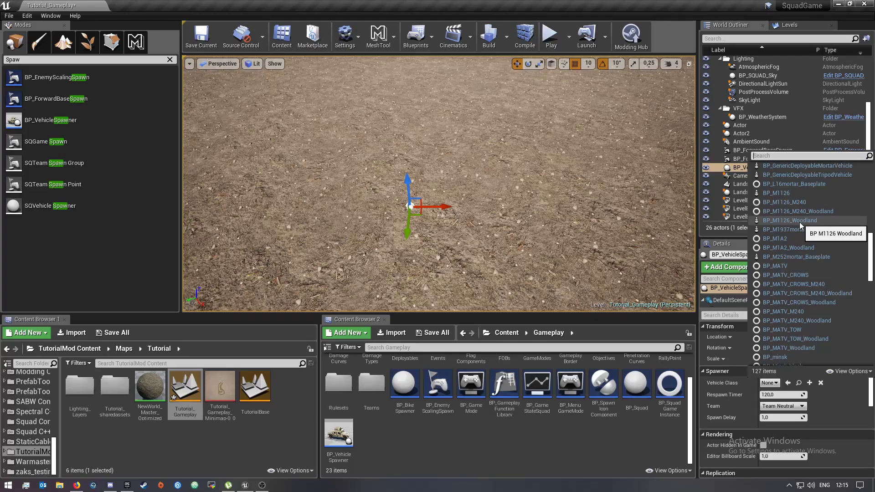
left_click(799, 221)
right_click_drag(547, 205, 565, 176)
key("w")
key("d")
key("a")
key("s")
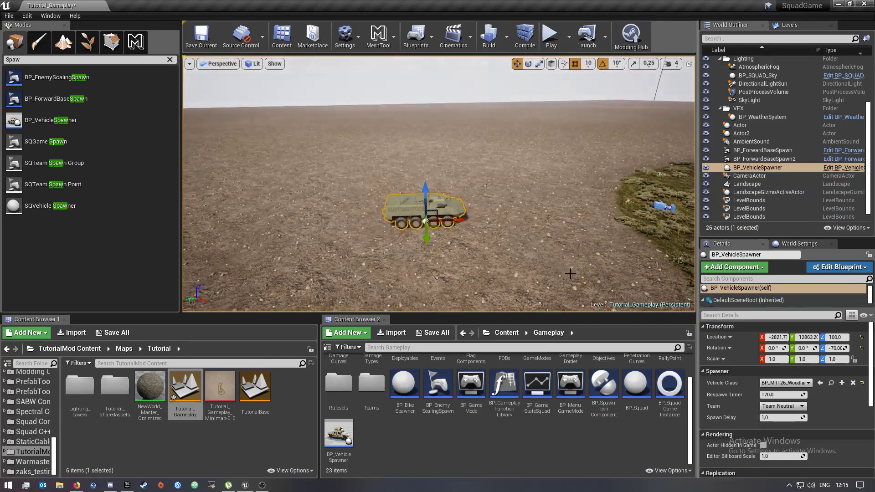
Browse the other vehicle classes available for the spawner and close the list without picking one
left_click(804, 385)
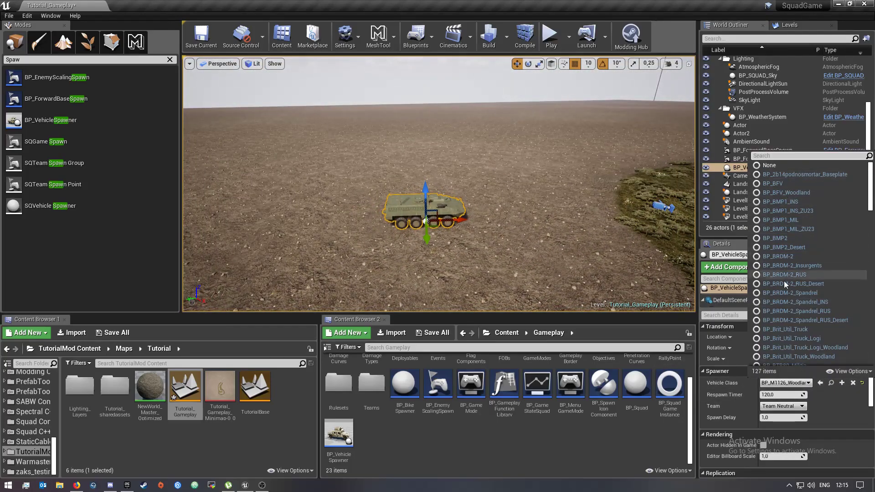
scroll(803, 320, "down", 15)
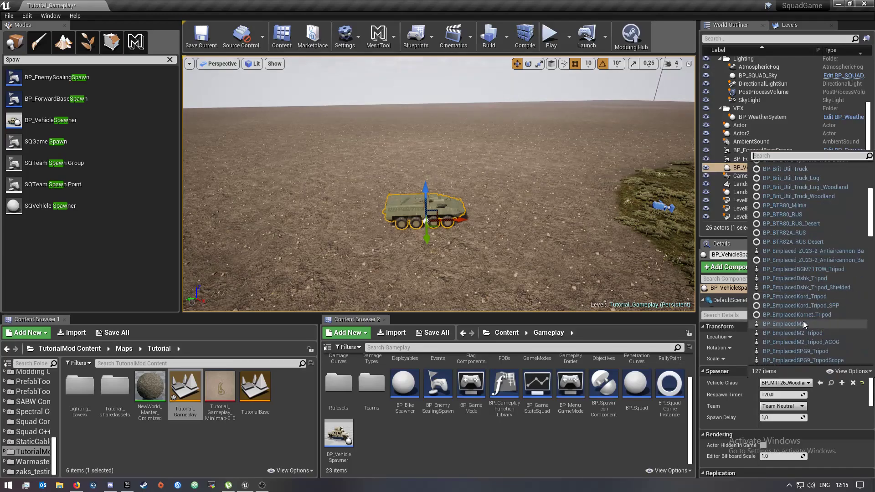
scroll(794, 317, "down", 15)
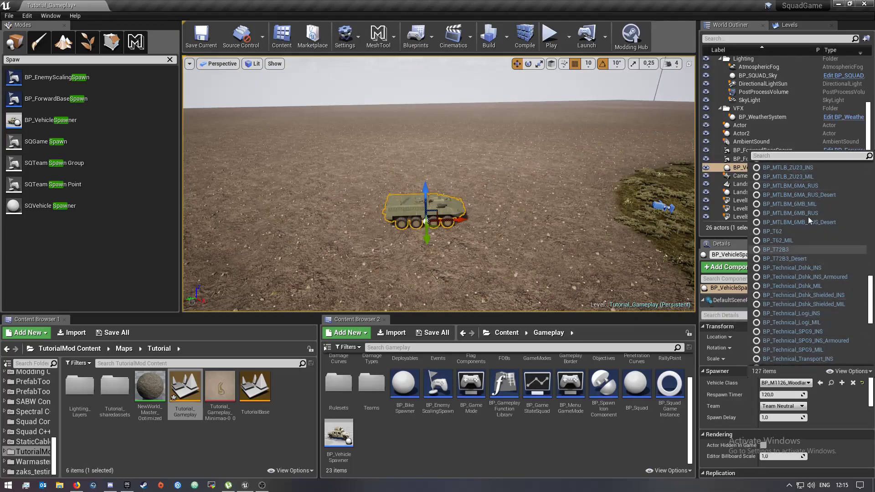
scroll(825, 316, "down", 4)
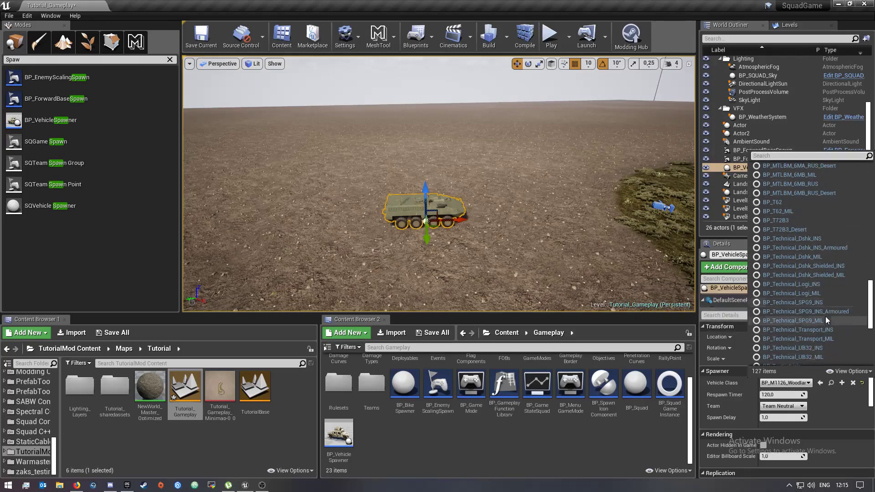
key("w")
right_click_drag(570, 218, 559, 205)
key("w")
key("w")
key("s")
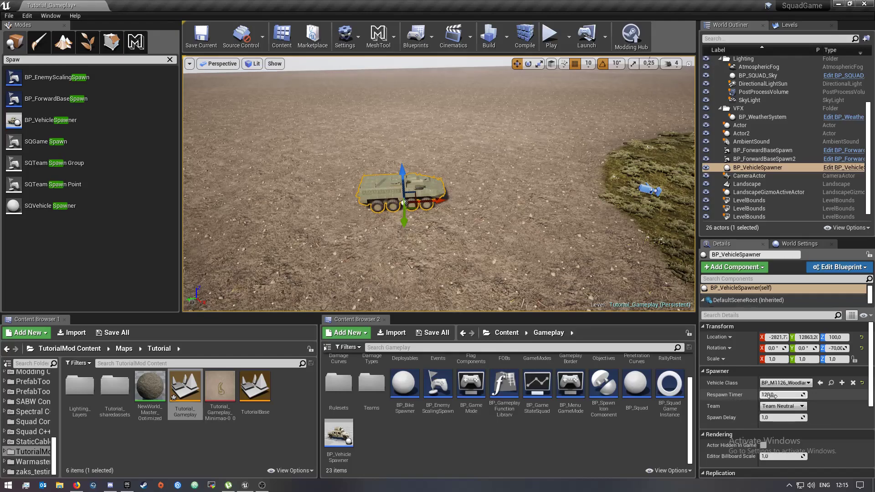
Assign the vehicle spawner to Team One
left_click(782, 394)
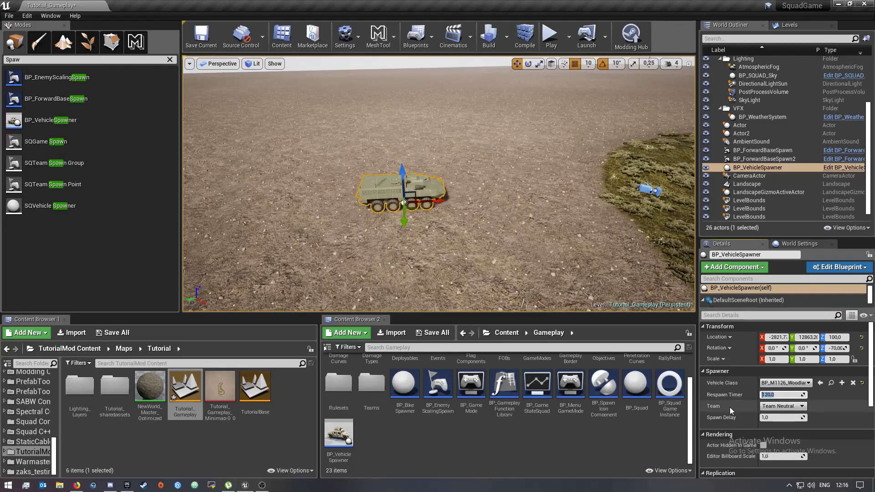
left_click(775, 406)
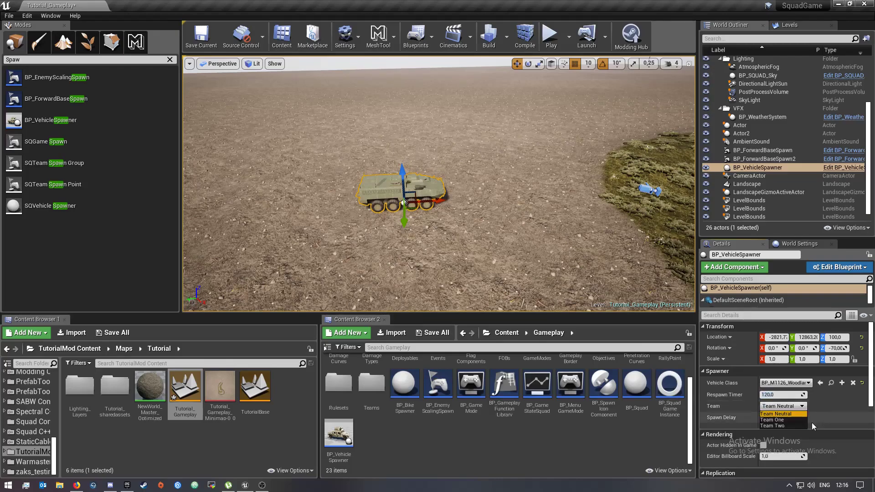
left_click(782, 420)
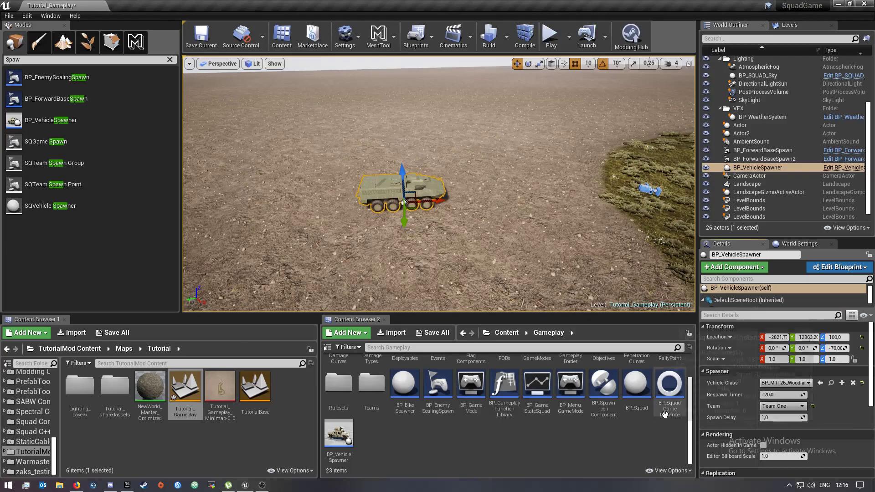
left_click(803, 418)
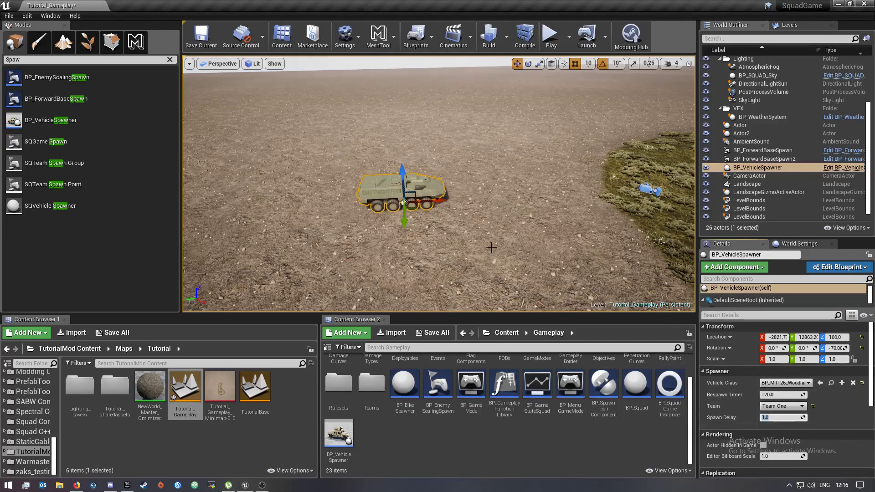
mouse_move(492, 248)
right_mouse_down()
mouse_move(469, 233)
mouse_move(547, 244)
mouse_move(493, 248)
right_mouse_up()
key("w")
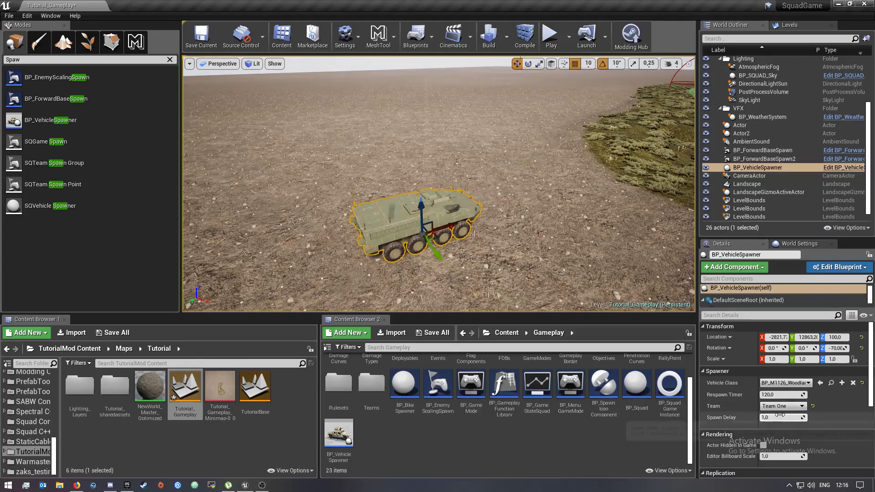
Look through the spawner's remaining properties and start playing the level to test the vehicle spawn
scroll(765, 430, "down", 1)
scroll(765, 430, "down", 10)
scroll(737, 423, "up", 11)
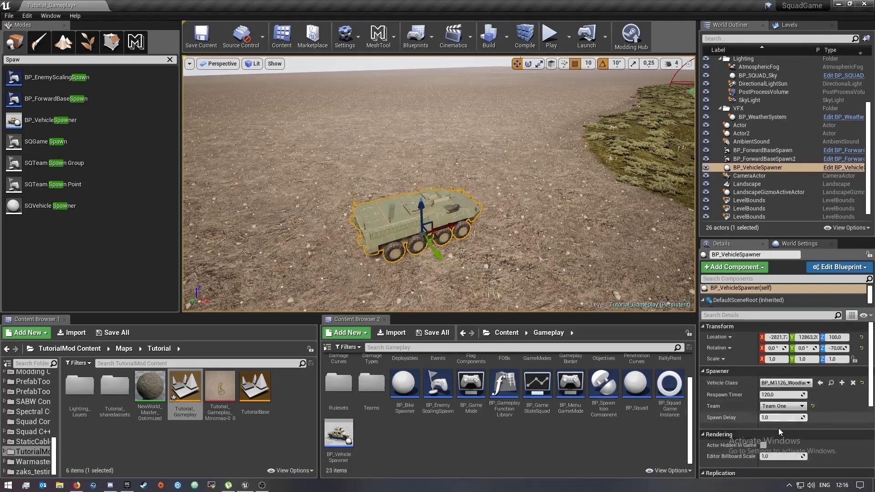
right_click_drag(570, 276, 587, 295)
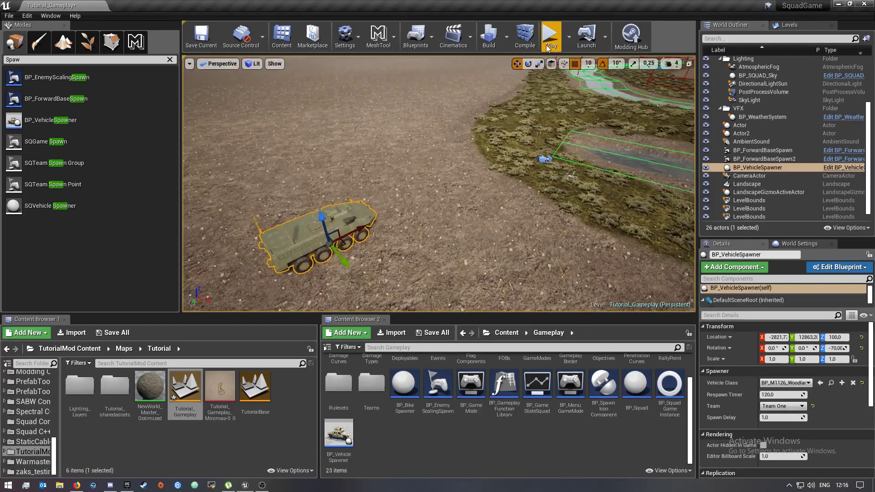
key("alt+p")
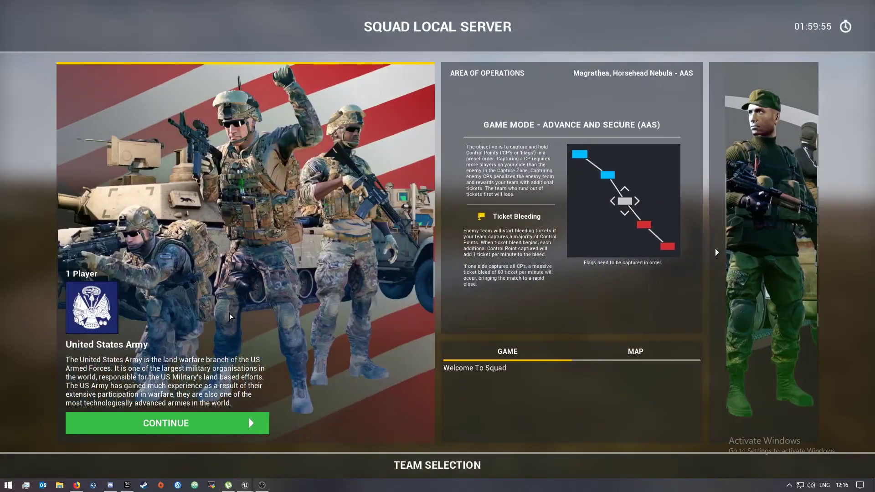
Join the United States Army team on the local server and create a squad
key("super")
left_click(215, 428)
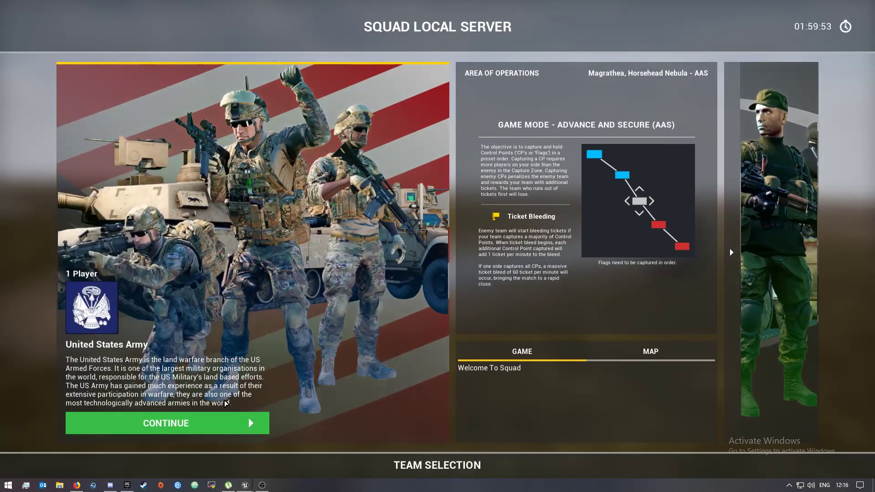
left_click(214, 427)
left_click(67, 416)
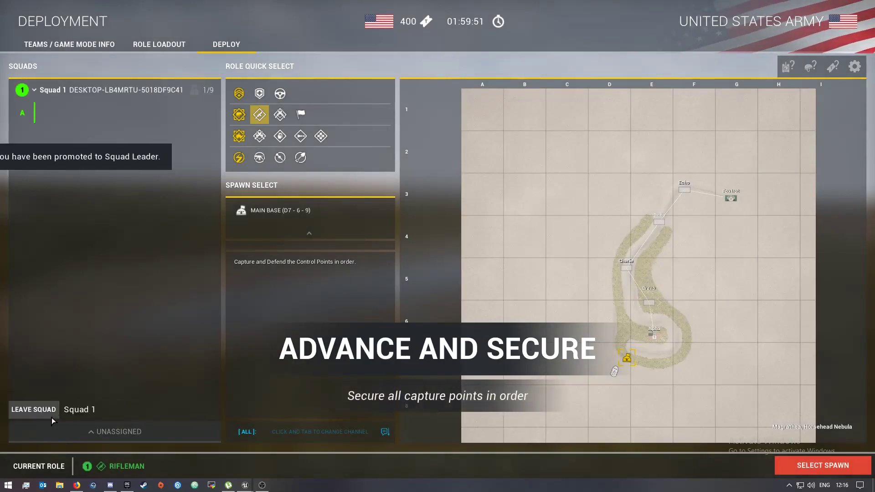
Choose the Crewman role and deploy at the Main Base spawn point
left_click(159, 44)
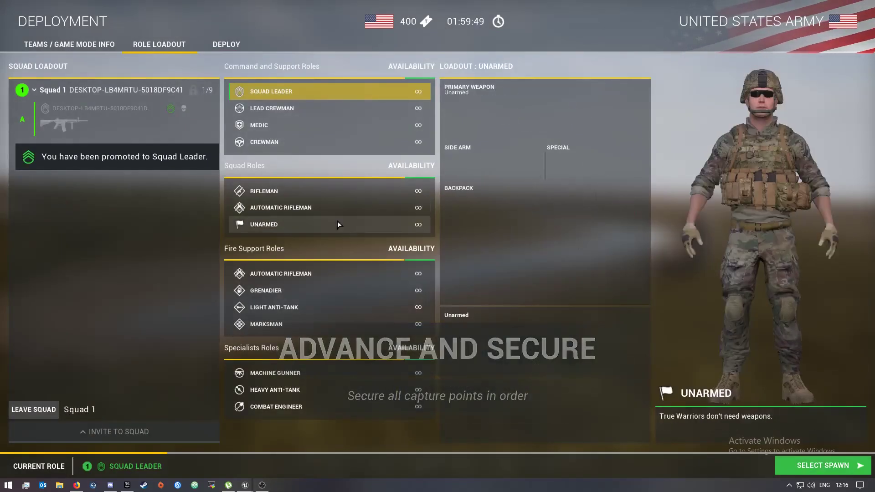
left_click(283, 142)
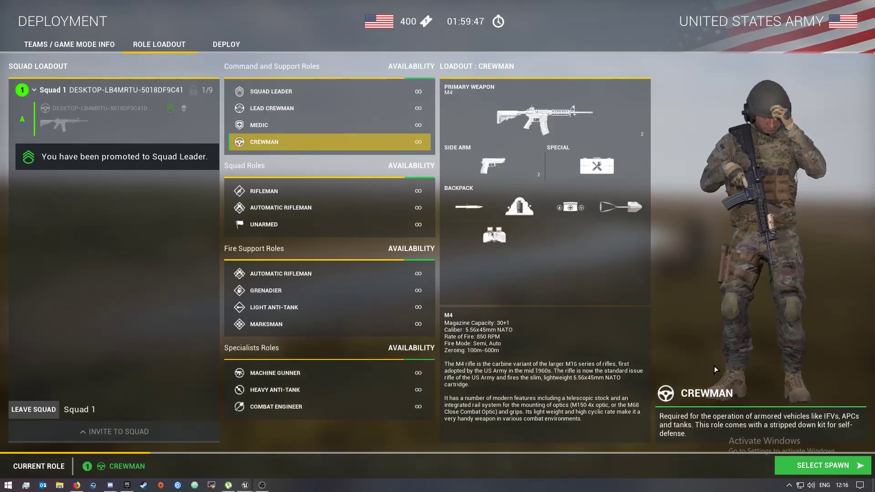
left_click(814, 461)
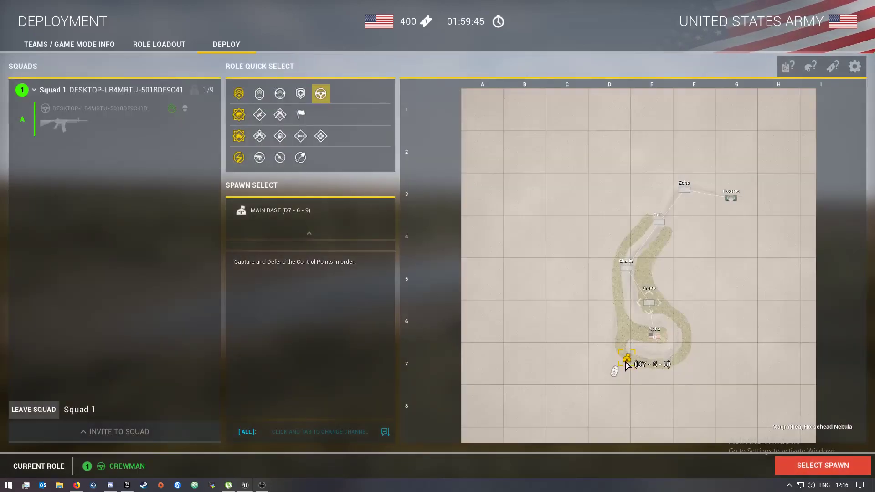
scroll(613, 398, "up", 3)
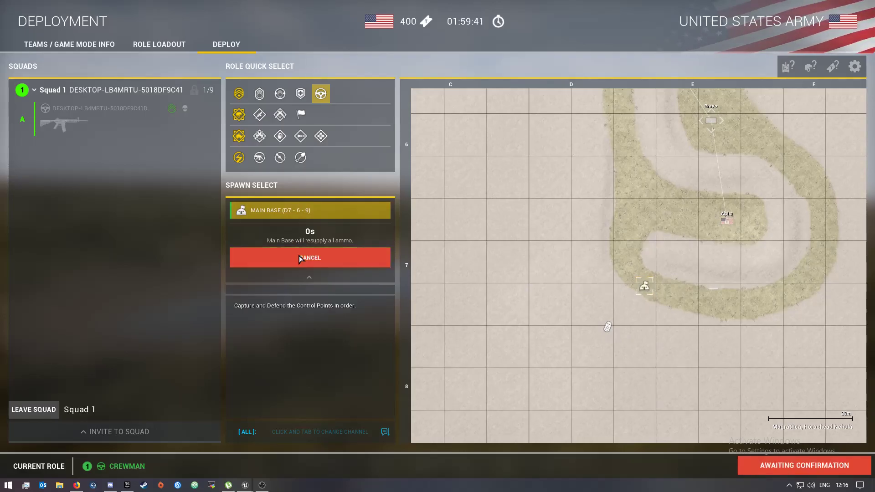
left_click(299, 259)
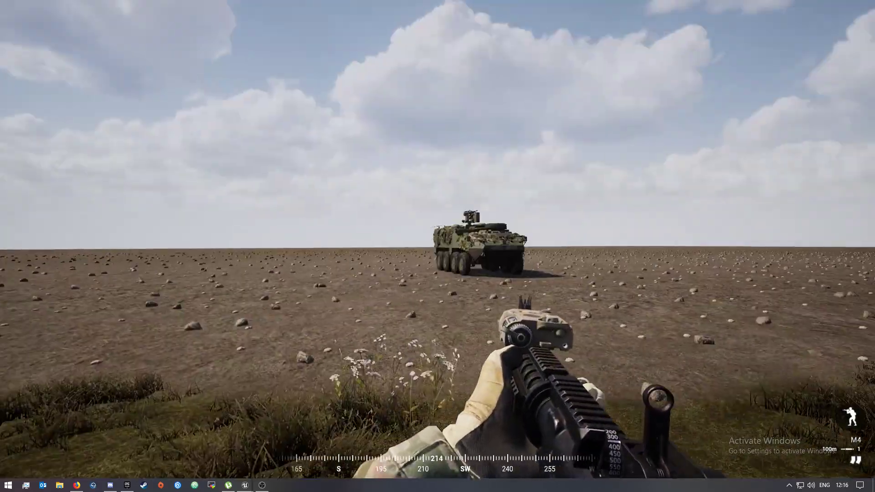
Run to the spawned armoured vehicle and get into its driver's seat
key("shift+w")
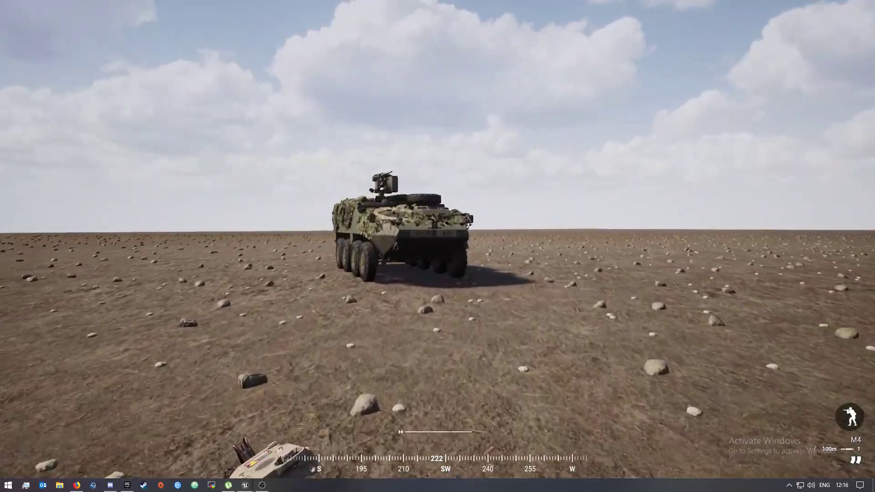
key("shift+w")
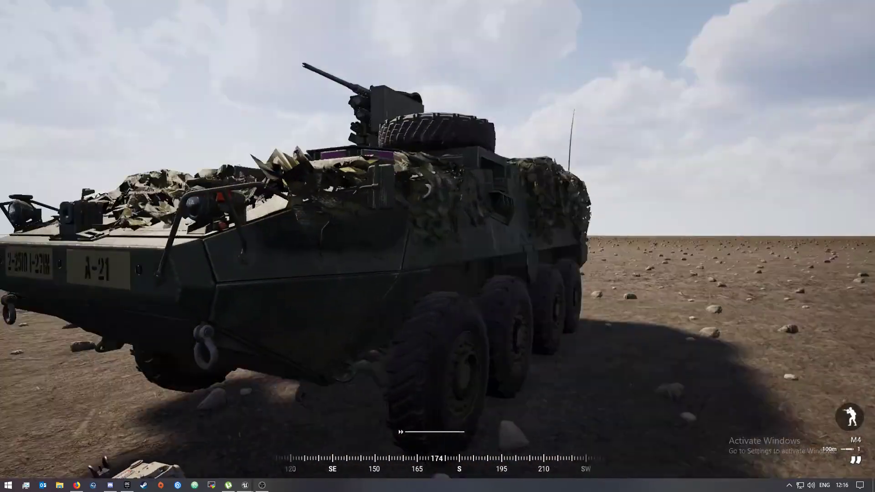
key("w")
key("f")
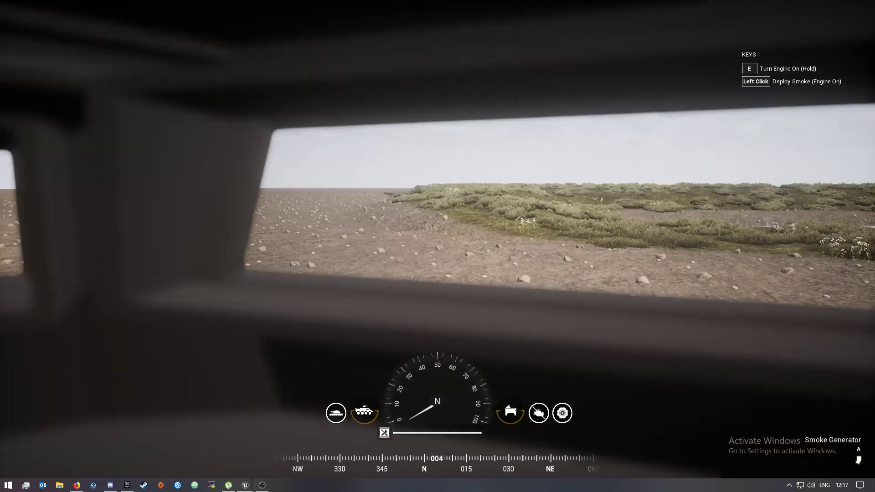
Switch to the vehicle's gunner seat and test-fire the M2A1 Browning CROWS while rotating the turret
key("f")
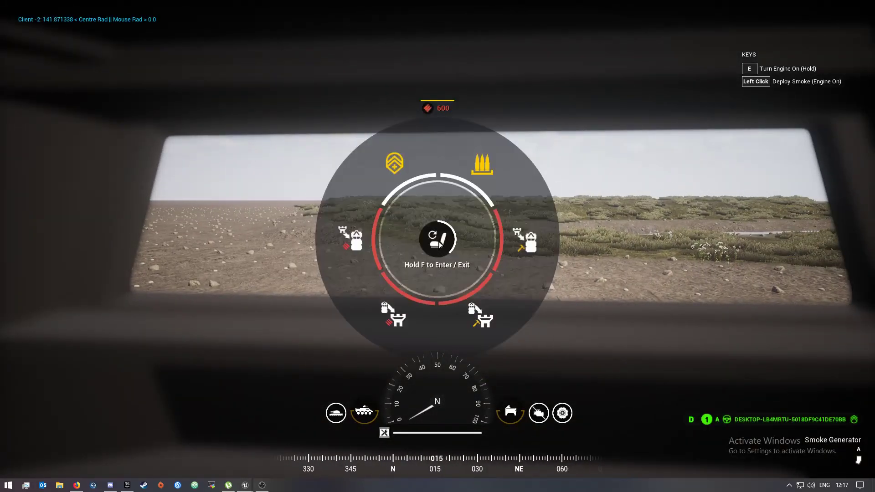
left_click(439, 244)
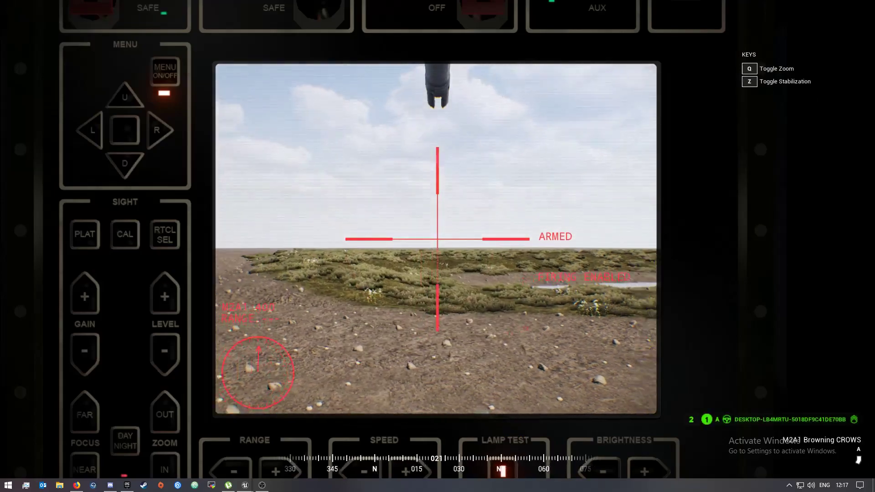
left_click(437, 246)
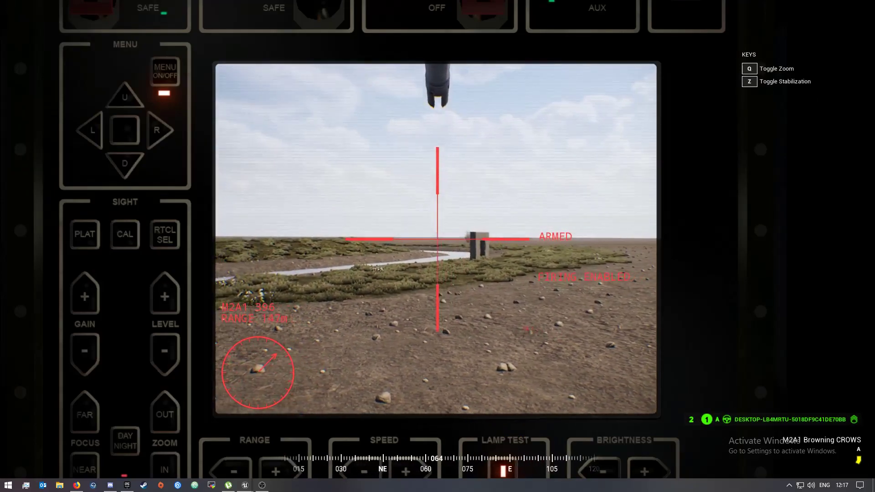
left_click(437, 246)
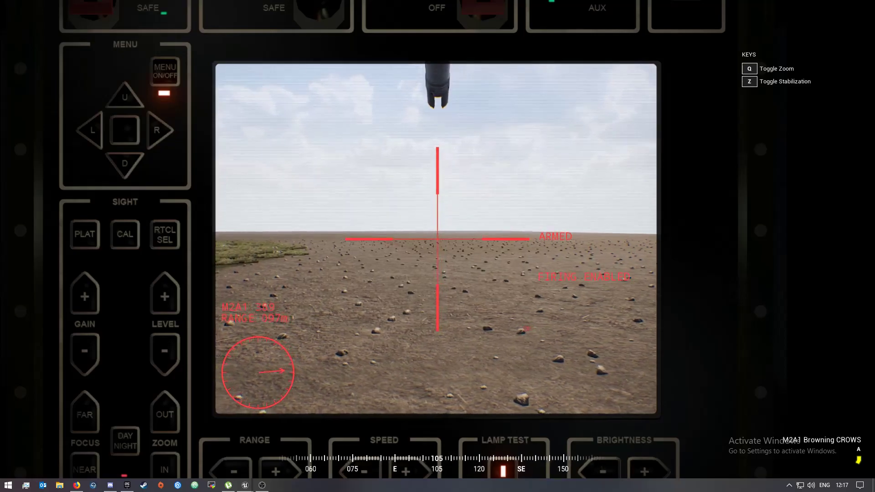
Return to the driver's seat and test-drive the vehicle across the grass, steering in both directions
key("f")
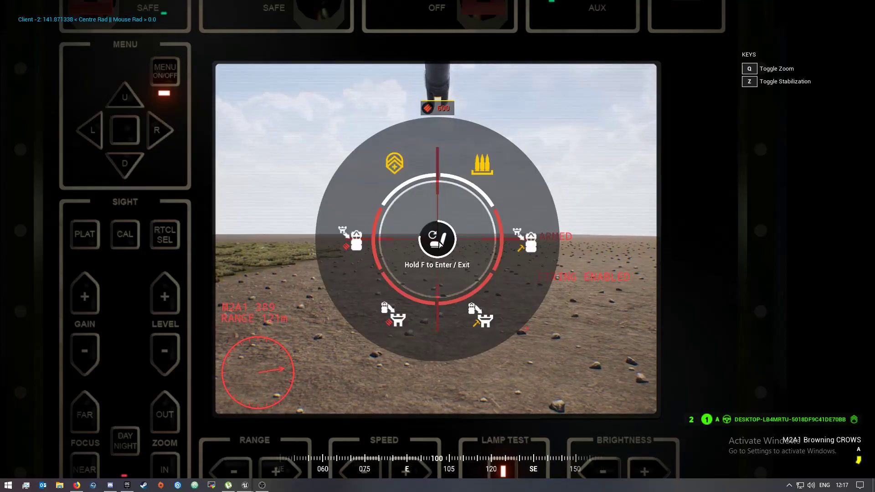
left_click(439, 245)
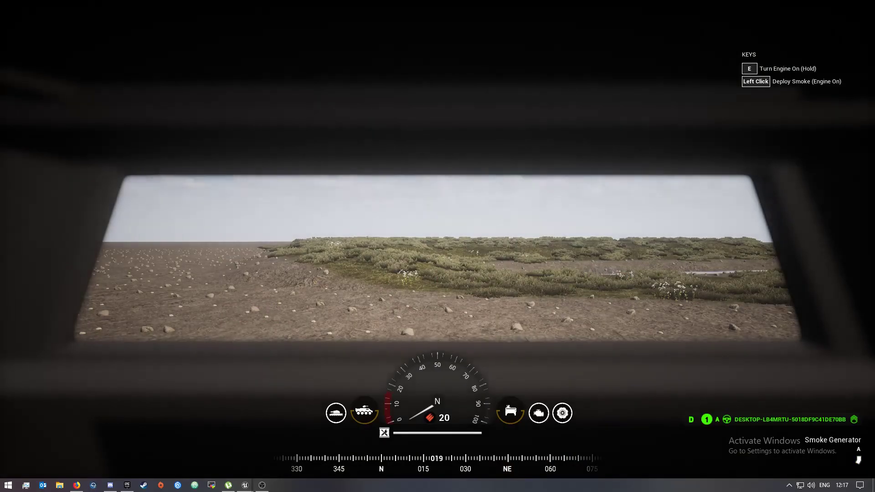
key("w")
key("d")
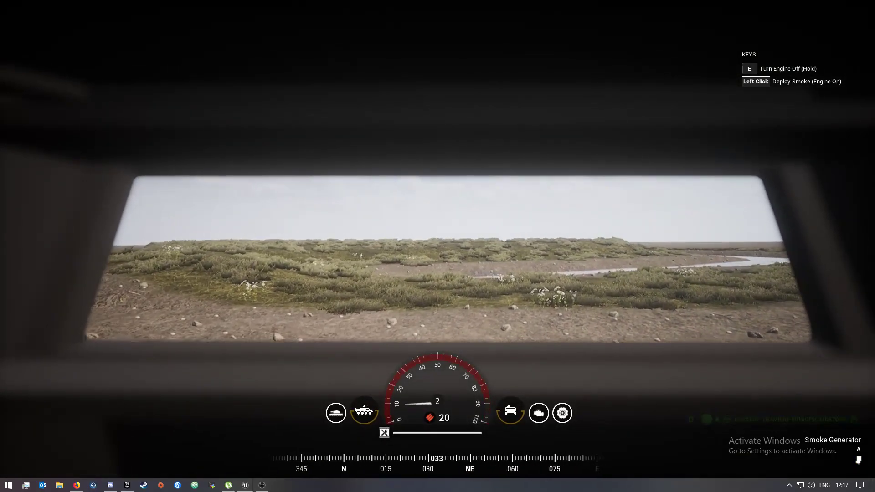
key("w")
key("d")
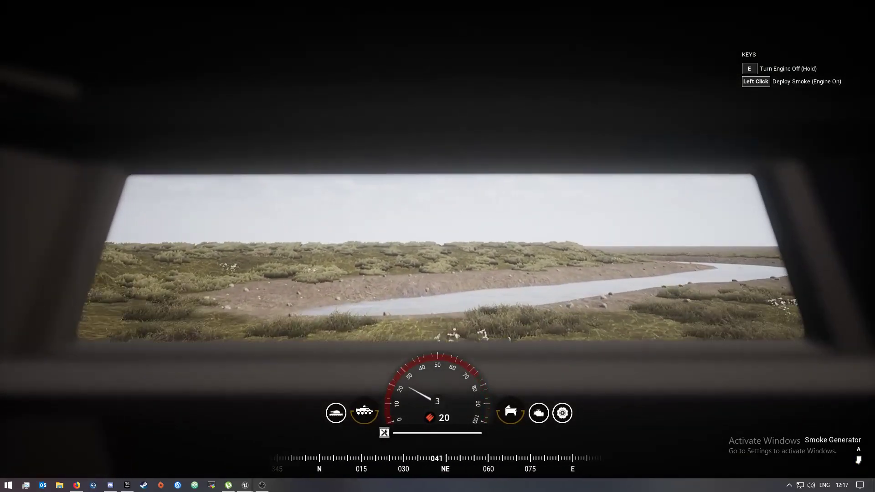
key("w")
key("a")
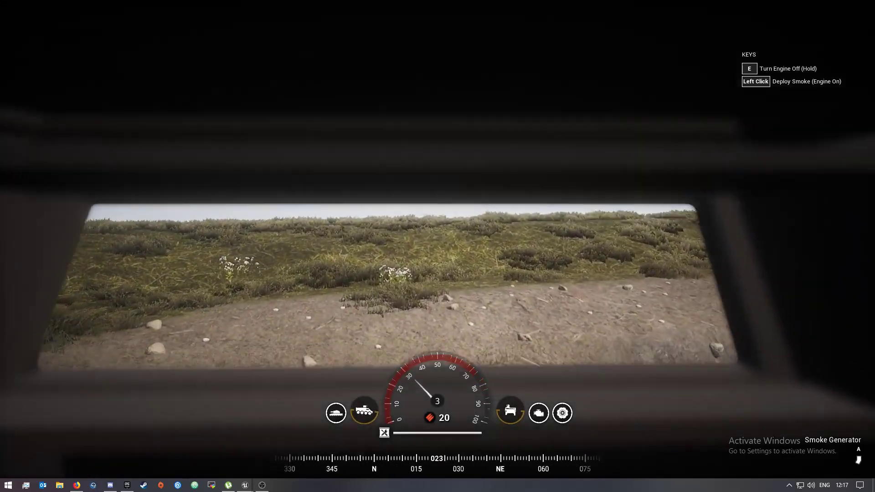
key("a")
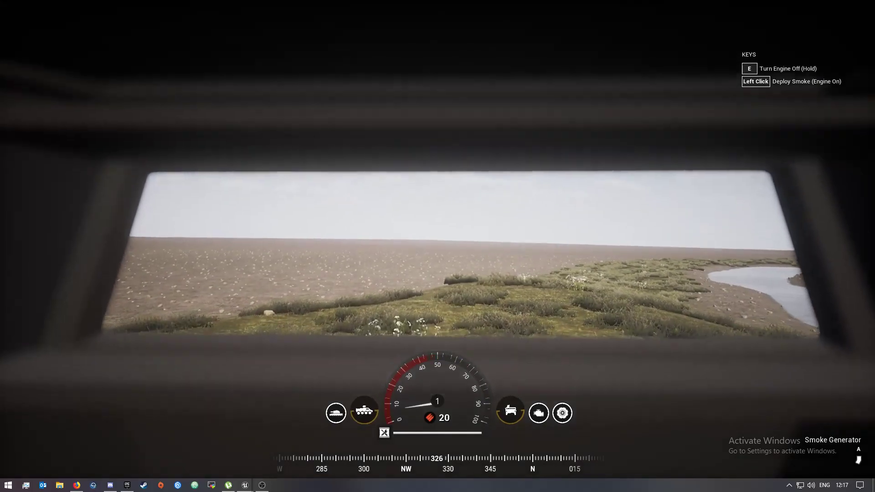
End the play session, dismiss the Message Log, and restore the full editor layout around the level viewport
key("Escape")
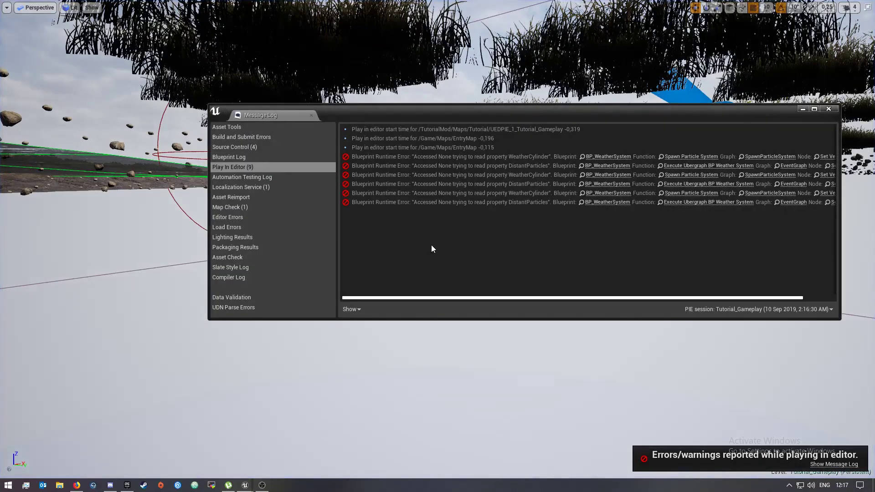
left_click(831, 111)
right_click_drag(638, 214, 826, 179)
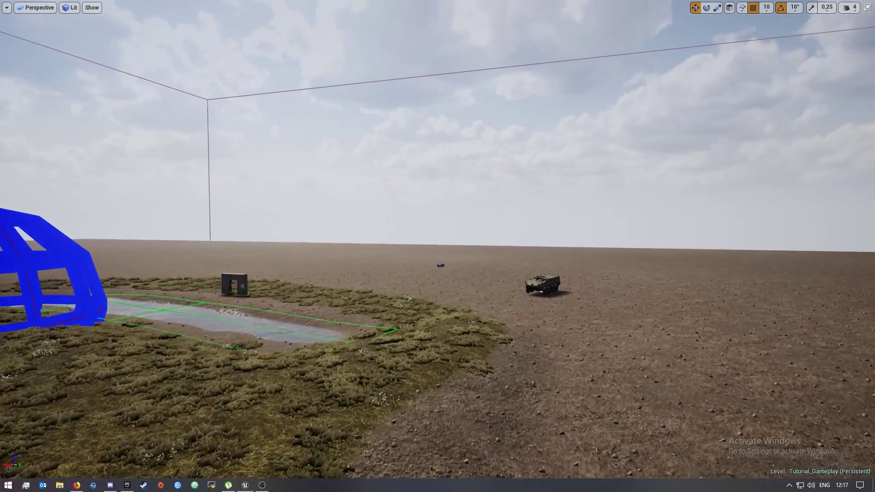
right_click_drag(752, 199, 606, 245)
key("F11")
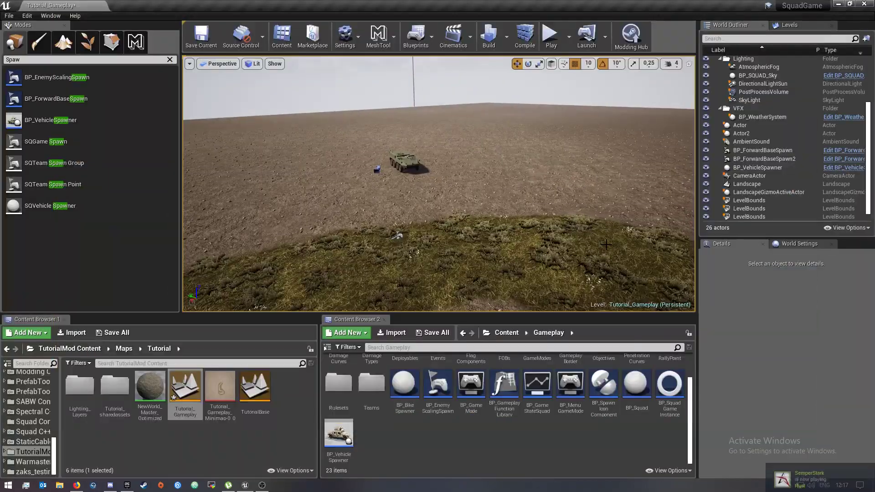
mouse_move(493, 216)
right_mouse_down()
mouse_move(478, 213)
mouse_move(490, 214)
right_mouse_up()
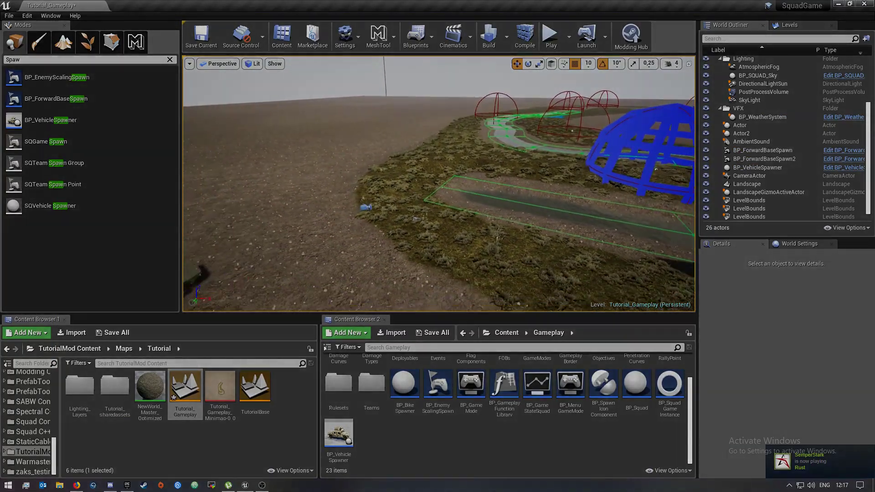